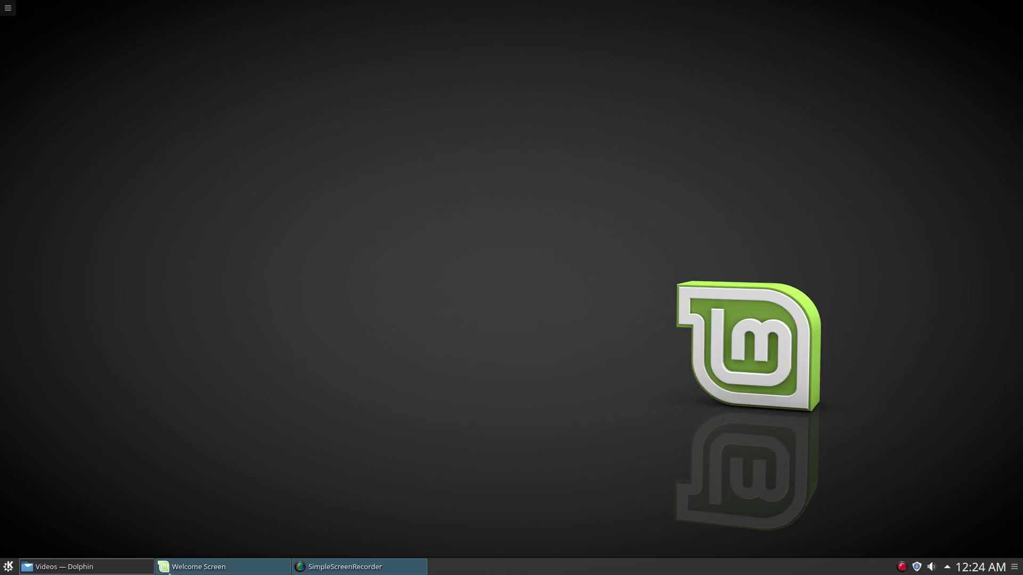
Step: Bring up the Linux Mint Welcome Screen, look over its links such as Drivers, and close it
mouse_move(189, 571)
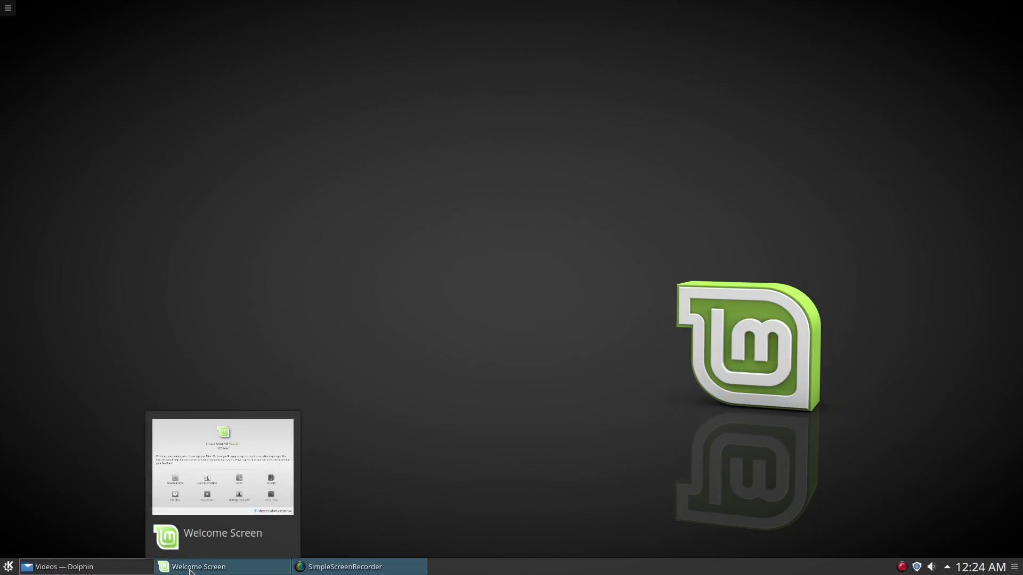
left_click(246, 569)
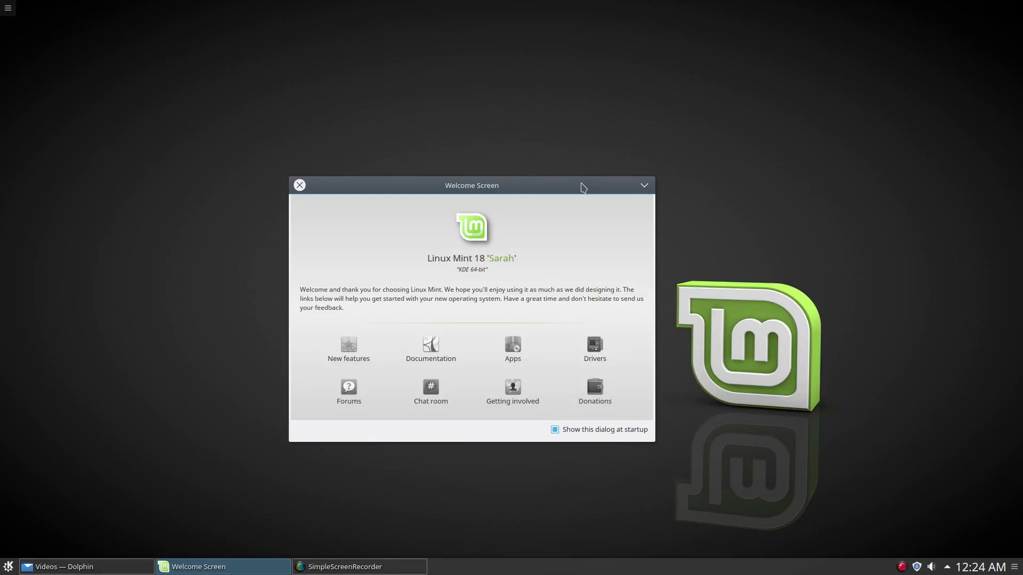
left_click_drag(581, 182, 605, 159)
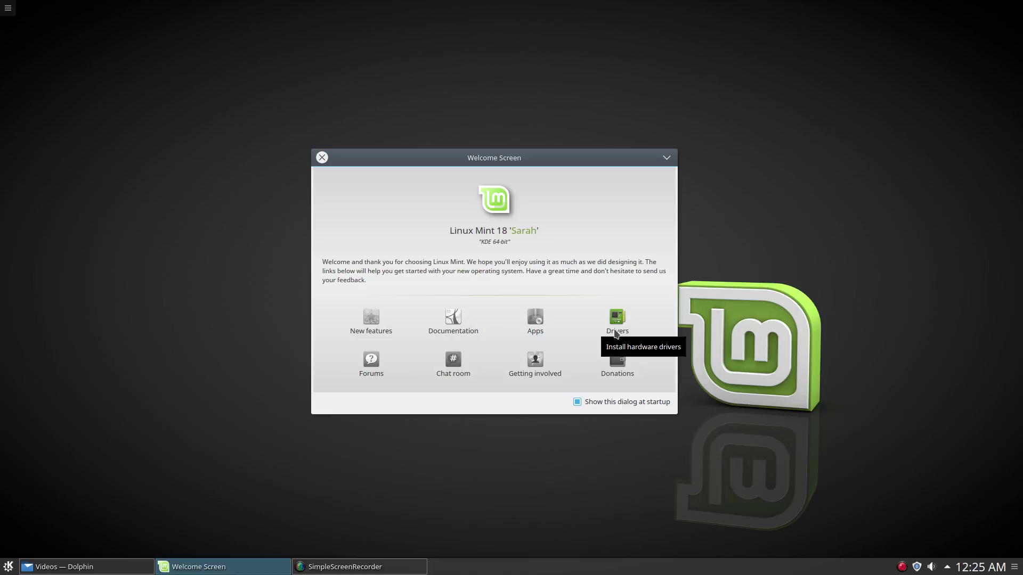
left_click(323, 158)
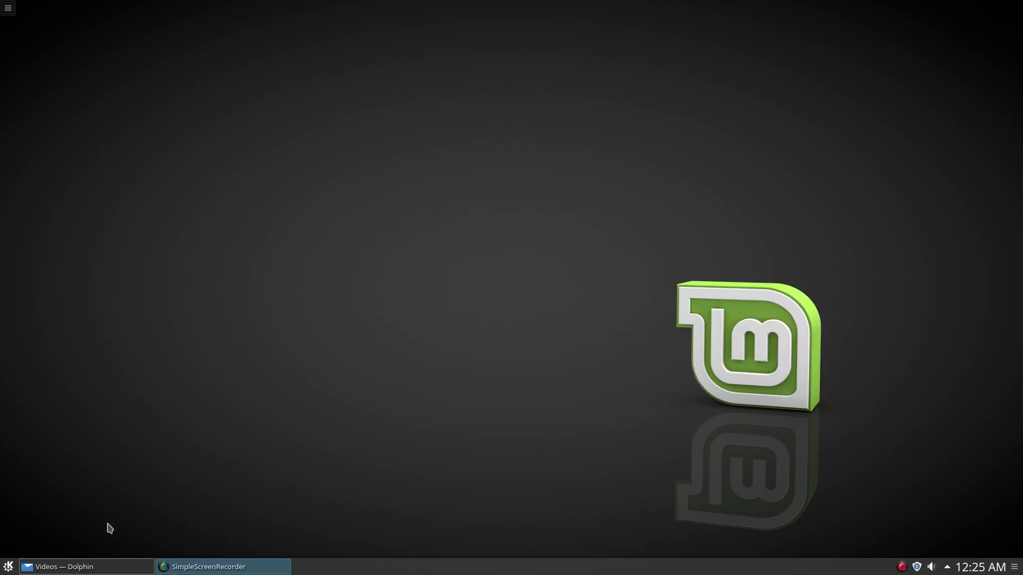
Step: Look at the full-screen application dashboard and replace it with the alternative widget Application Launcher
left_click(8, 567)
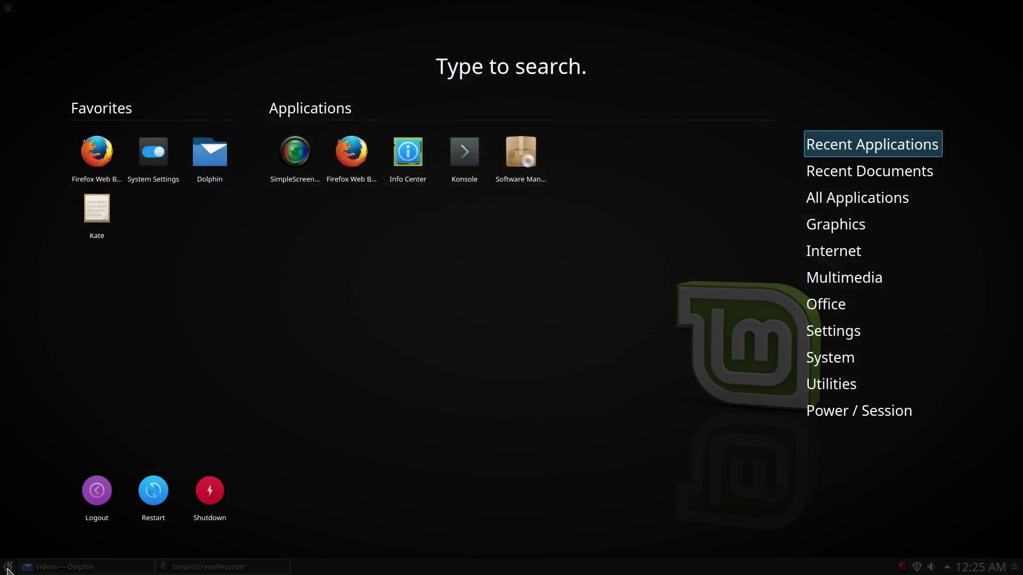
right_click(8, 571)
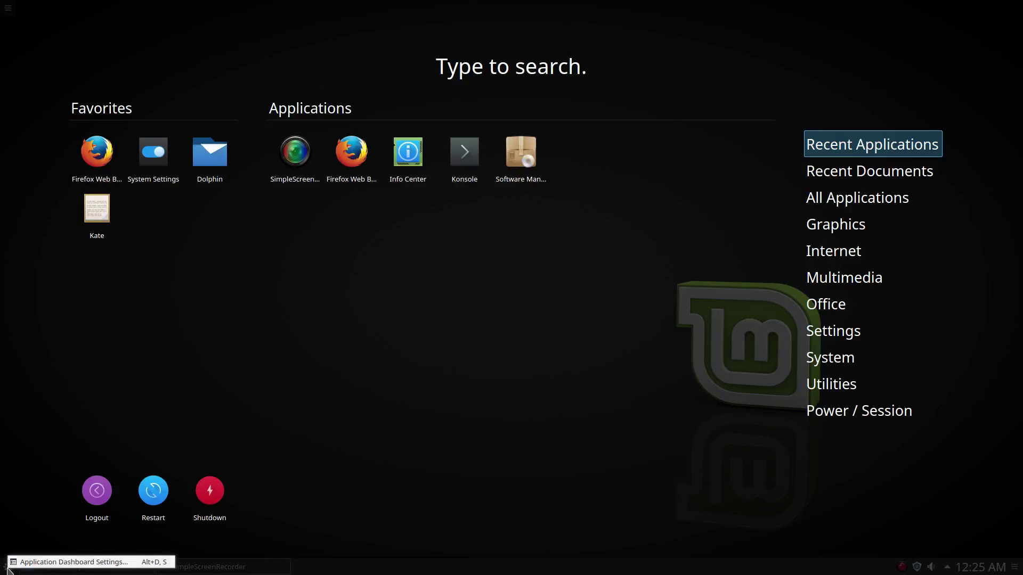
left_click(8, 570)
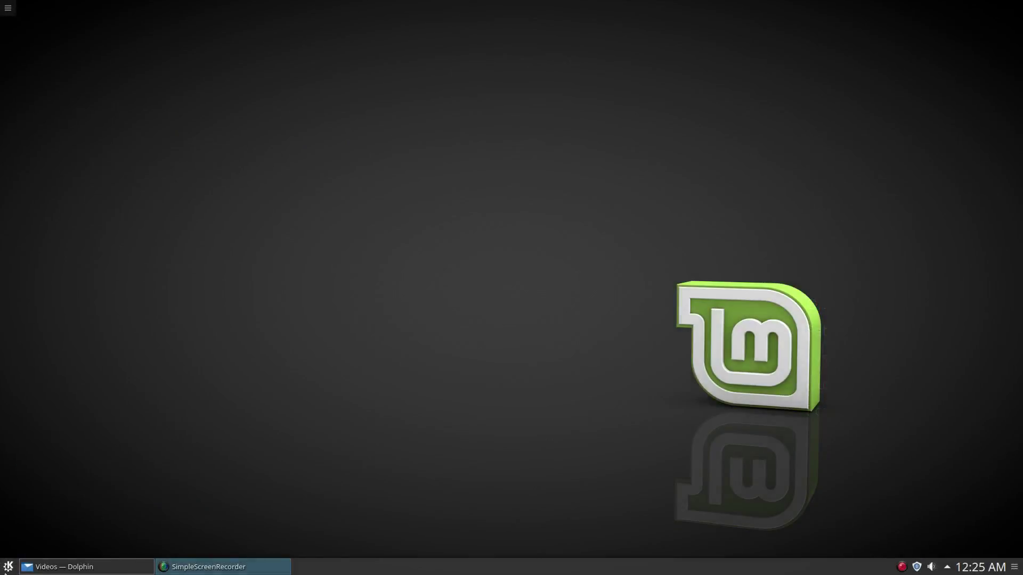
right_click(8, 570)
left_click(28, 557)
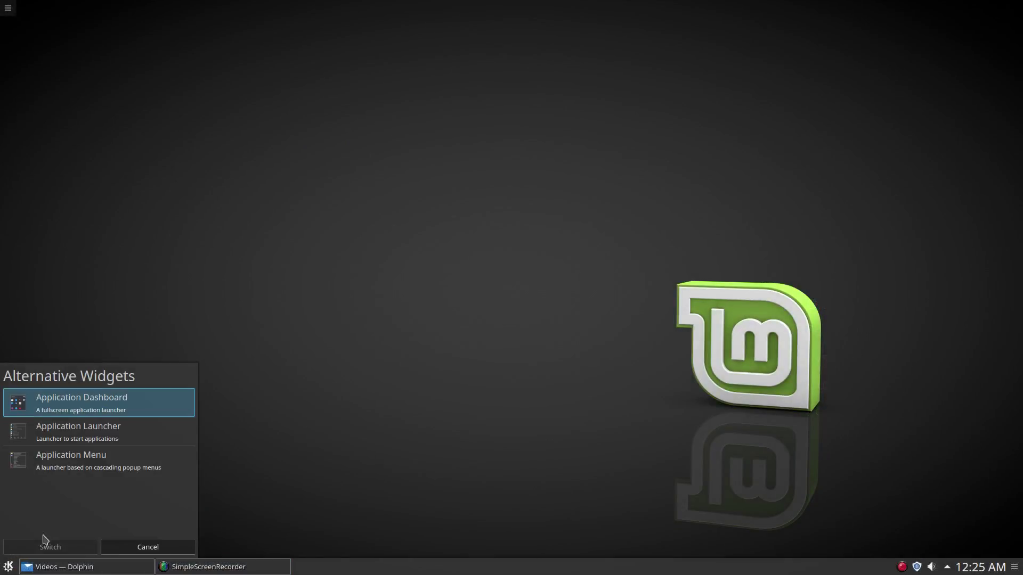
left_click(84, 435)
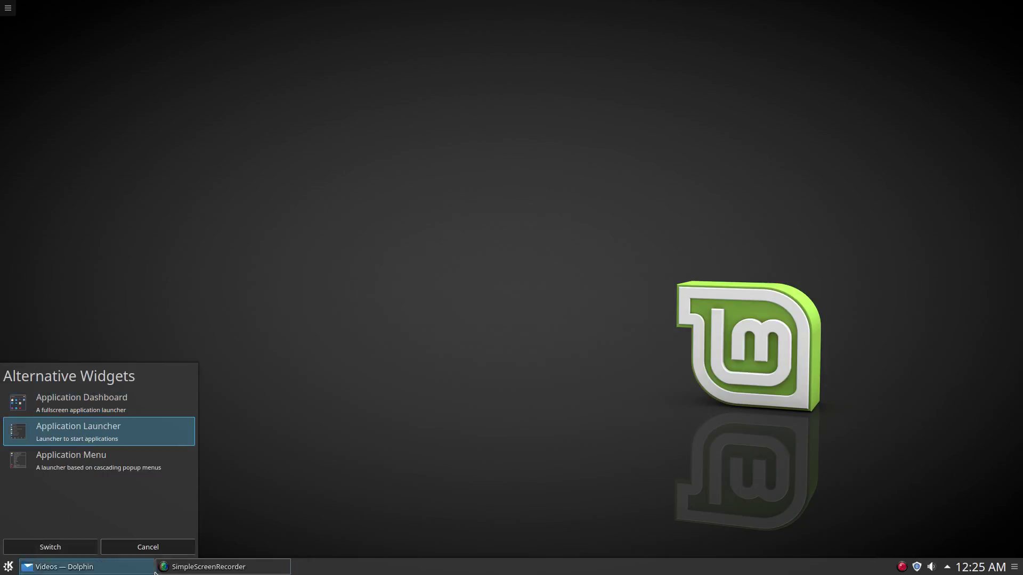
left_click(50, 547)
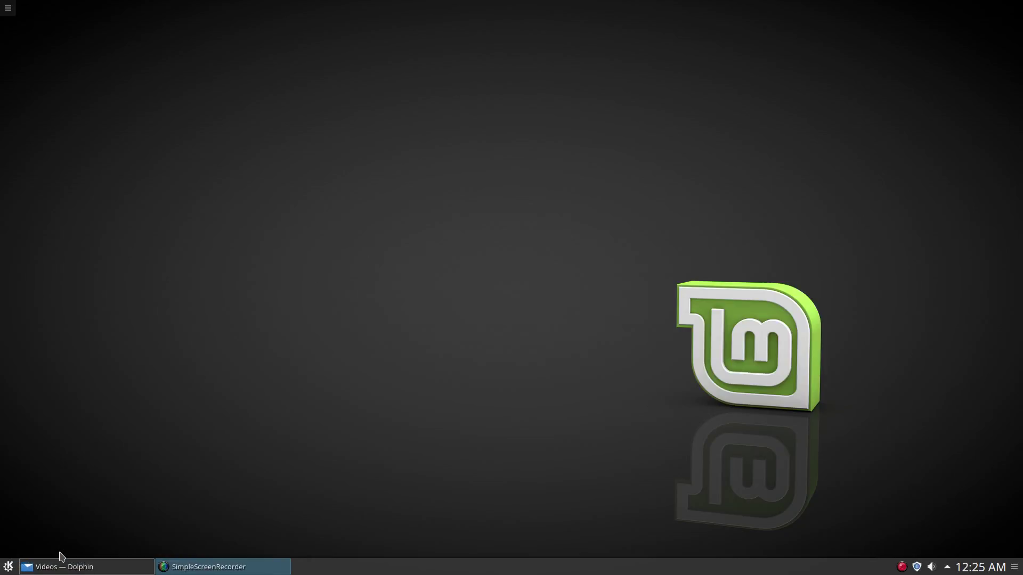
Step: Look through the Applications, Computer, History and Leave sections of the Application Launcher and close it
left_click(9, 568)
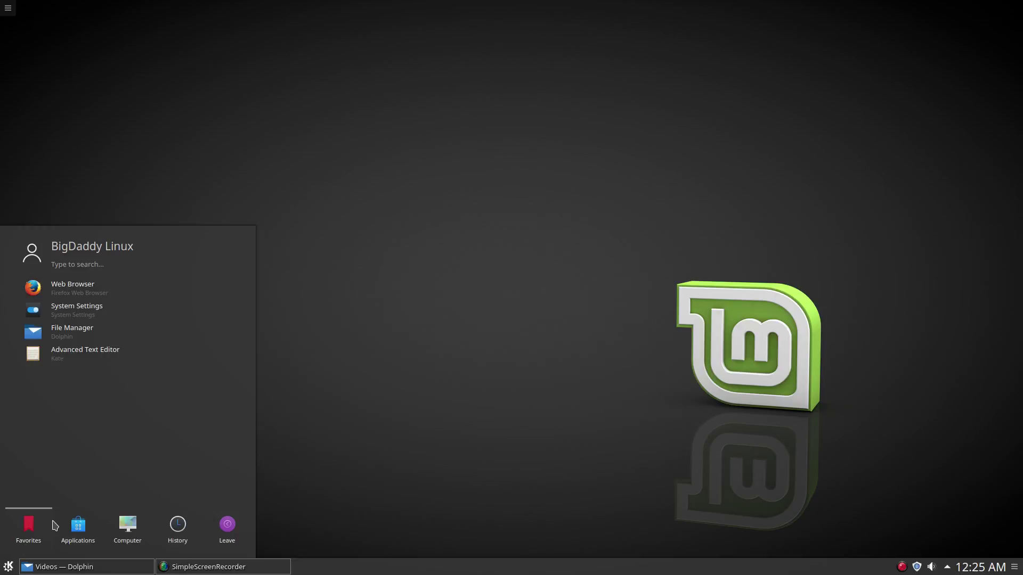
left_click(77, 526)
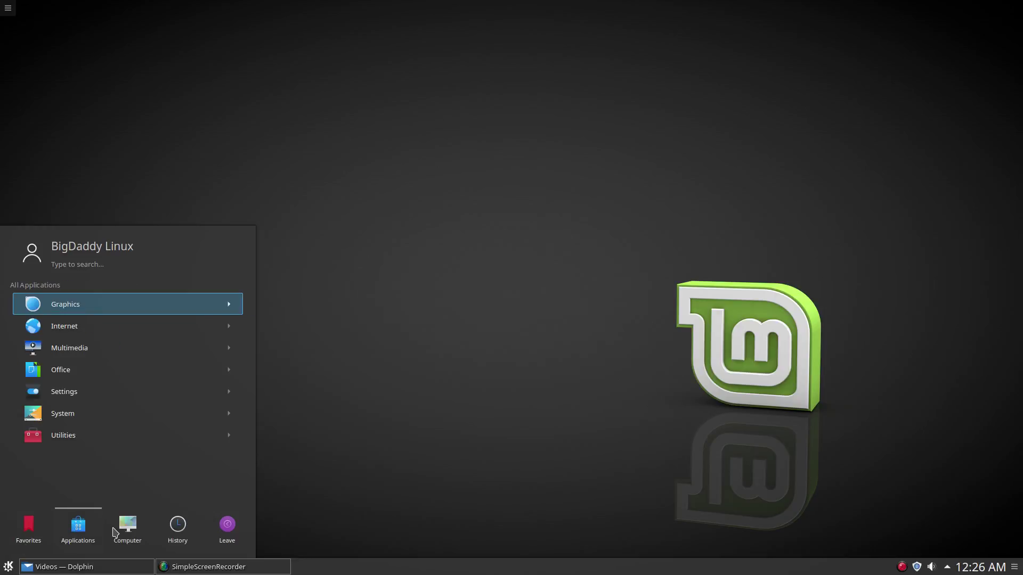
left_click(138, 531)
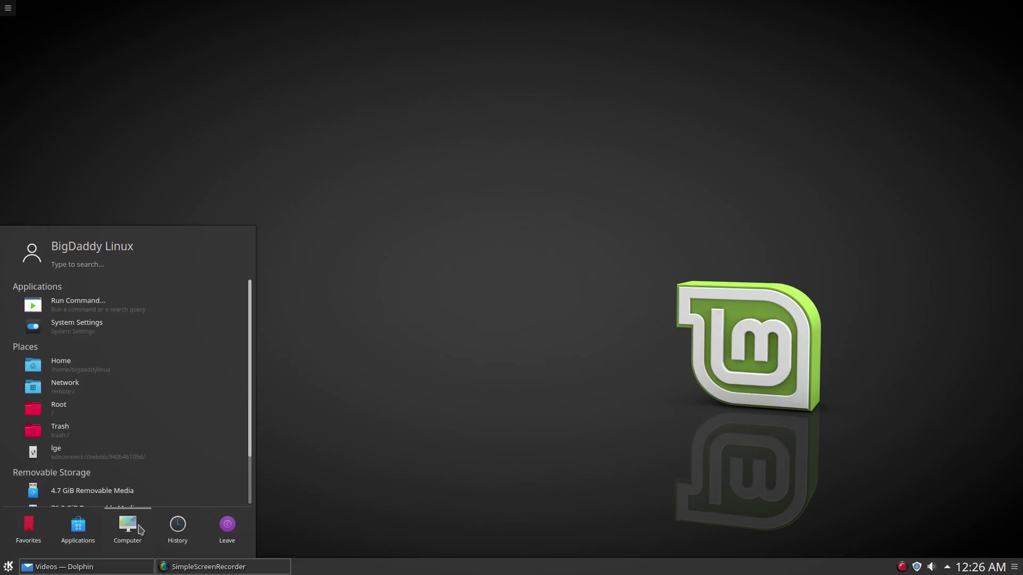
left_click(178, 531)
left_click(223, 536)
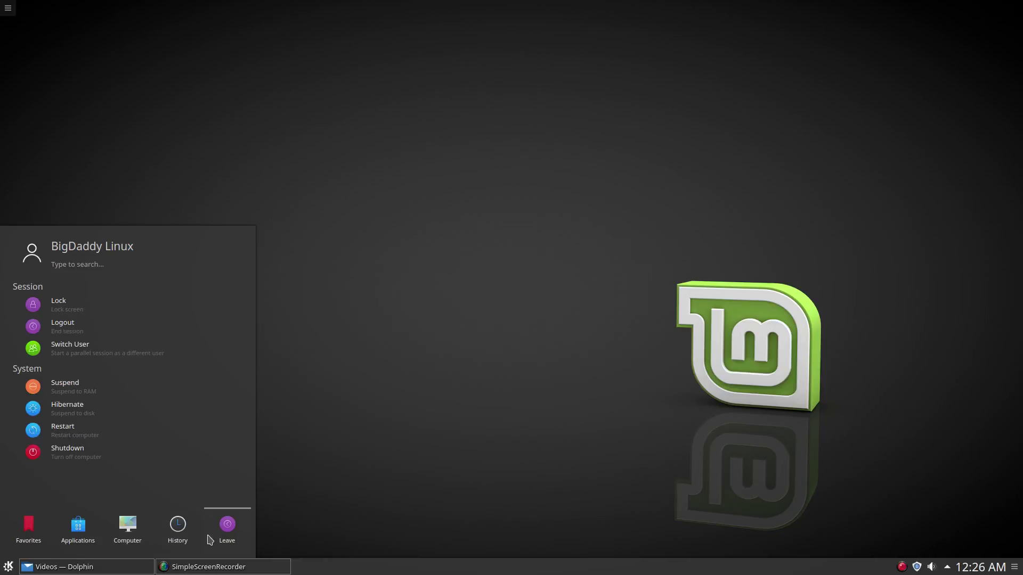
left_click(8, 566)
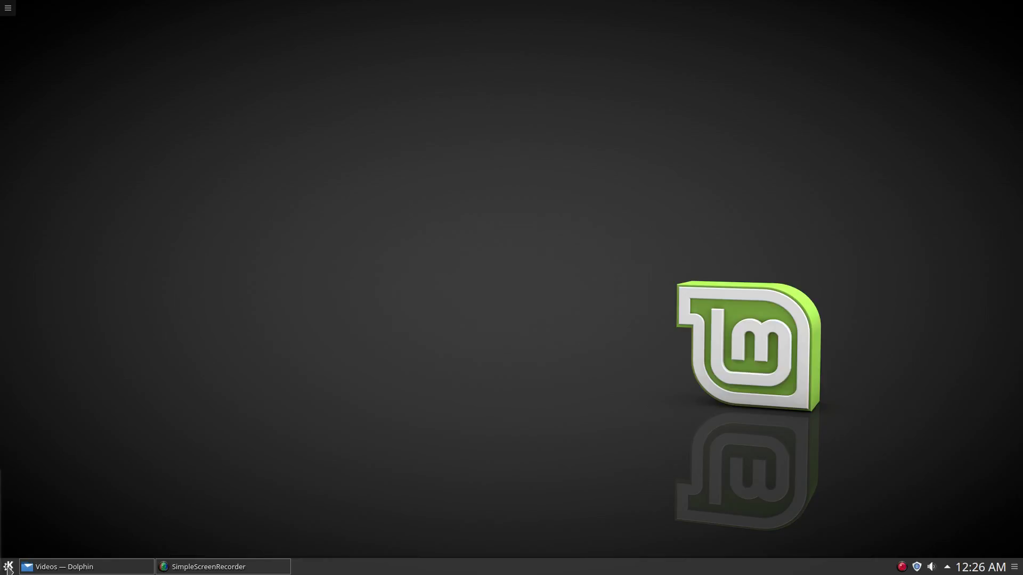
Step: Replace the launcher widget on the panel with the alternative Application Menu
right_click(9, 568)
left_click(43, 557)
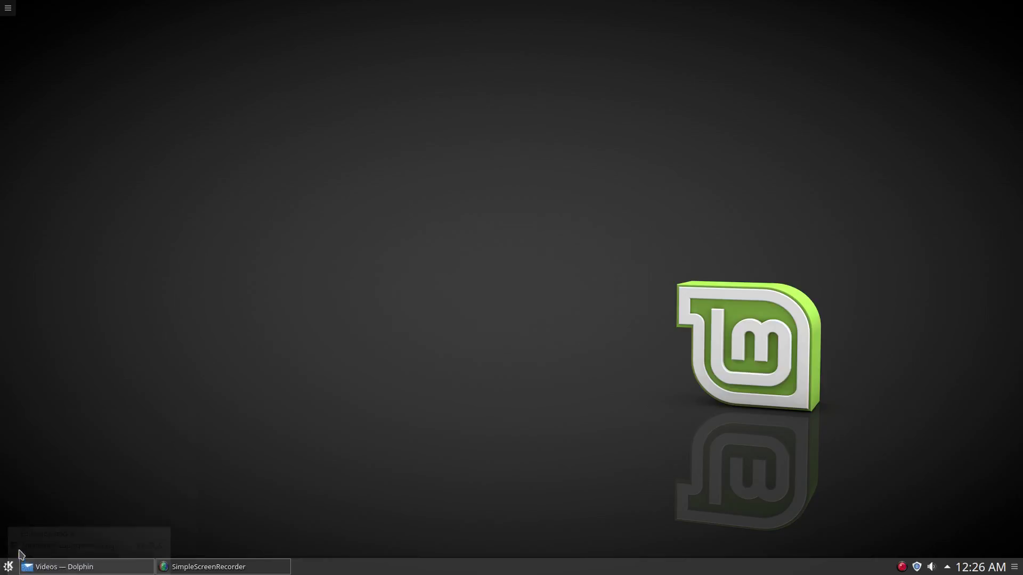
left_click(115, 470)
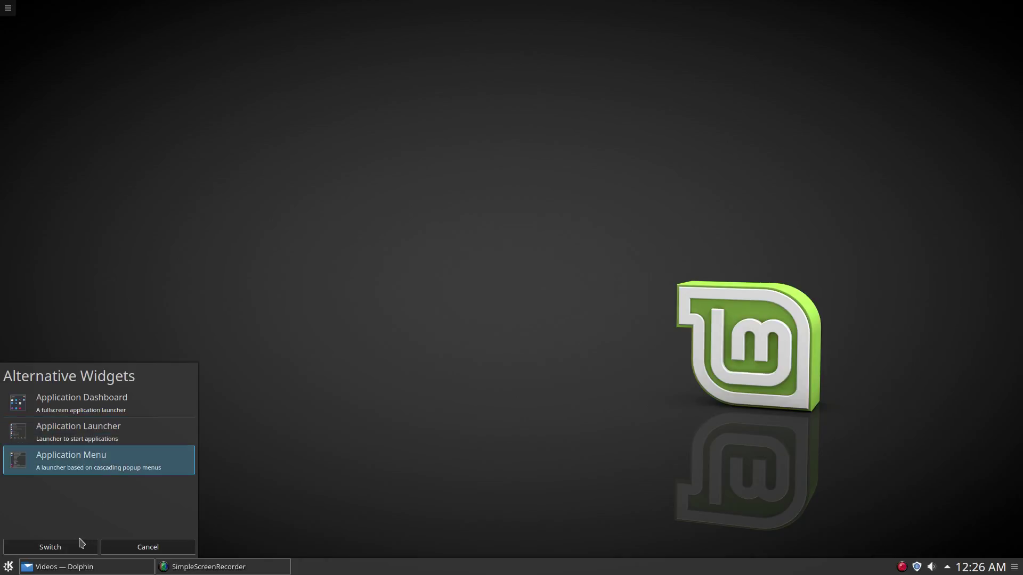
left_click(69, 551)
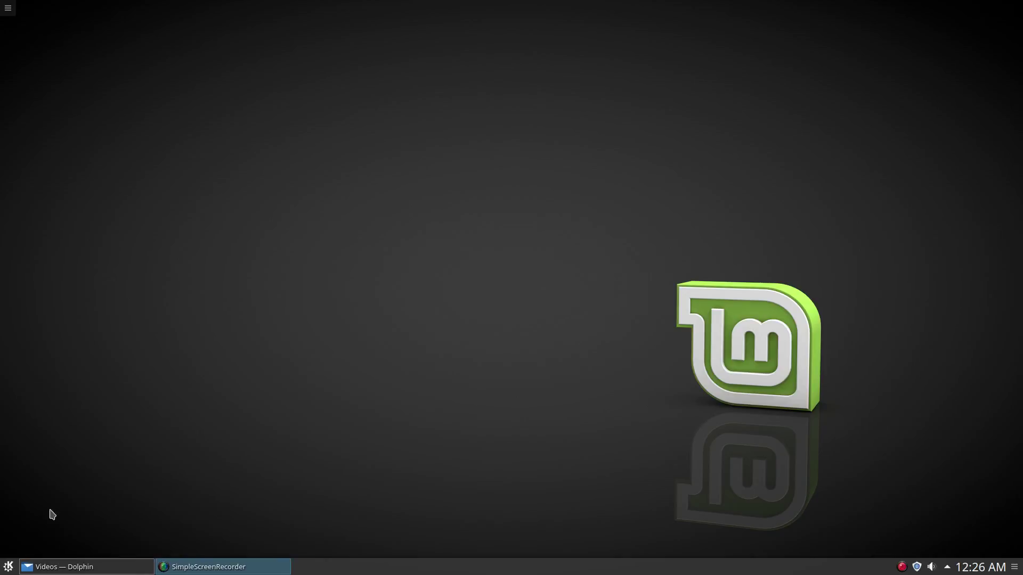
Step: Browse the cascading application menu, including the Office and Settings categories, and close it
left_click(8, 566)
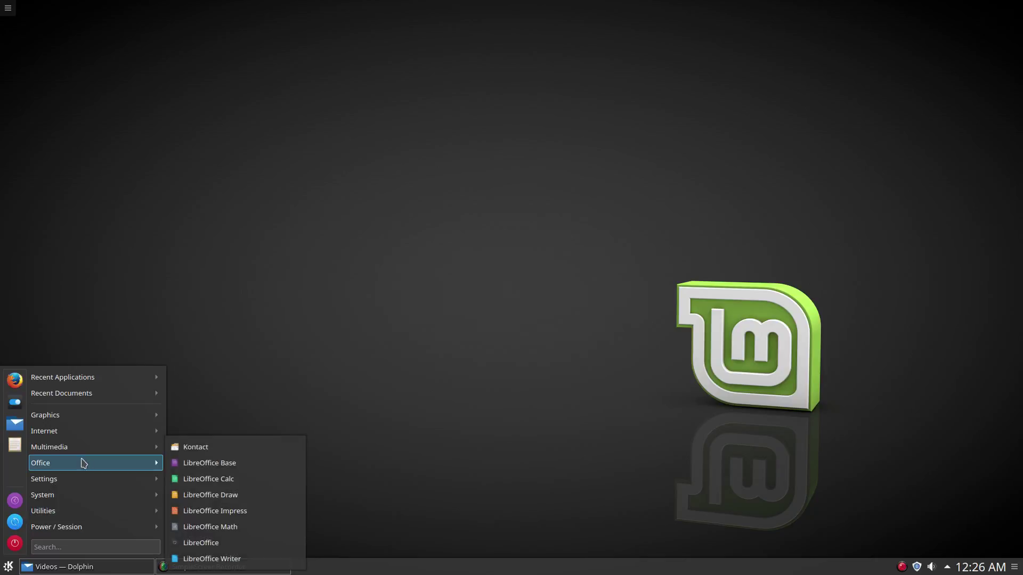
mouse_move(76, 482)
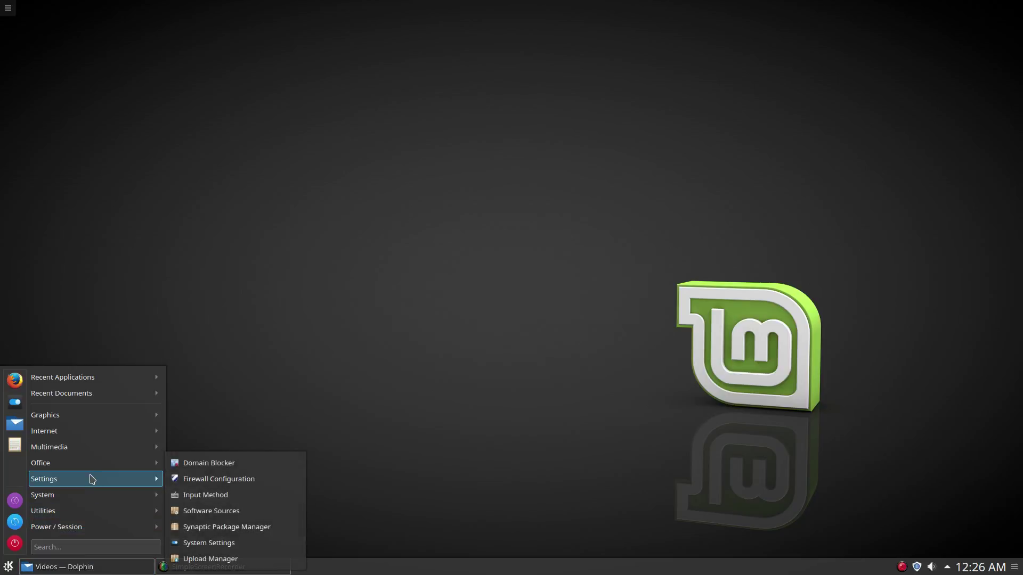
mouse_move(93, 416)
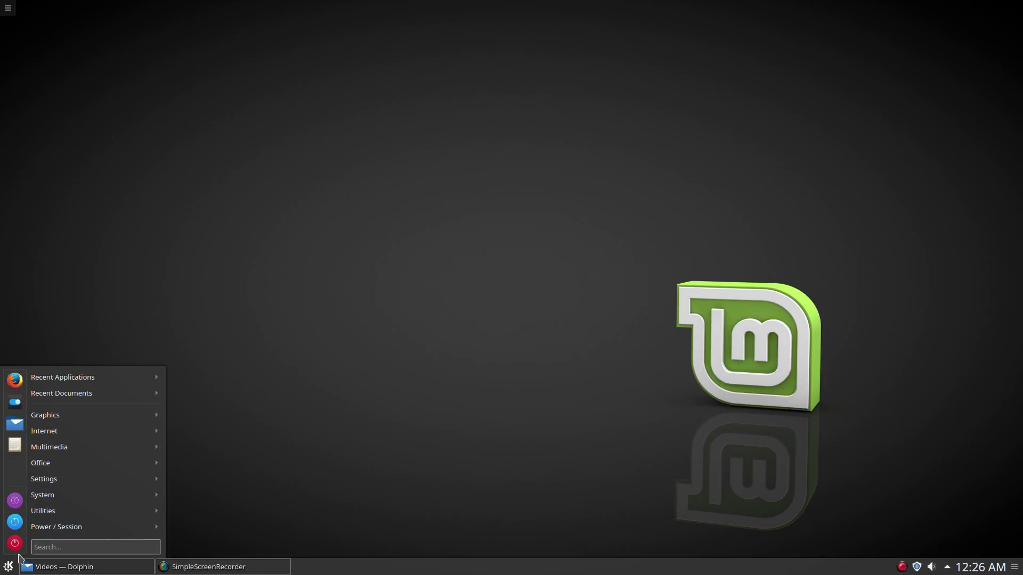
left_click(9, 568)
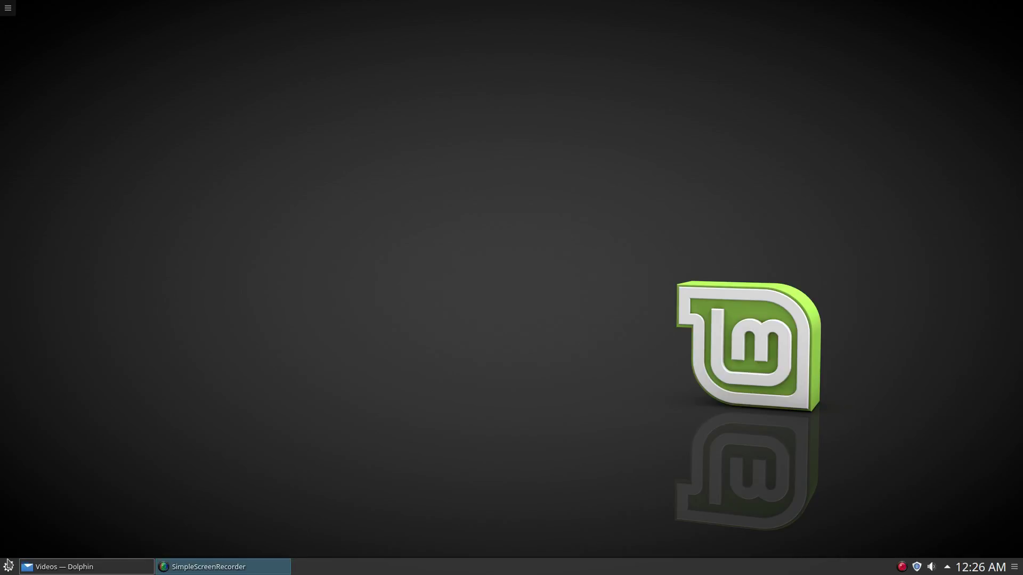
Step: Switch the launcher widget back to Application Dashboard and check it by opening and closing it
right_click(10, 569)
left_click(20, 557)
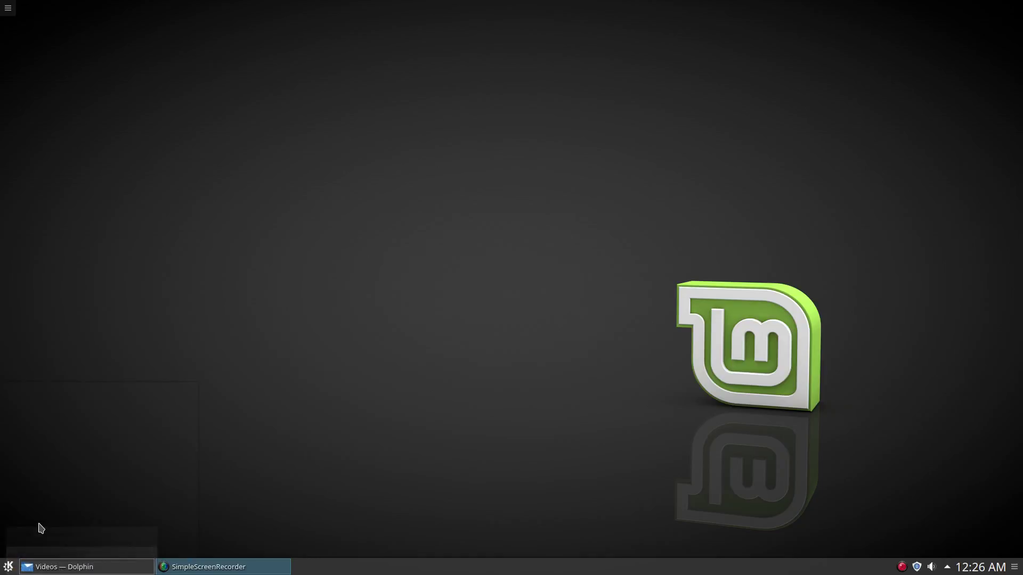
left_click(80, 410)
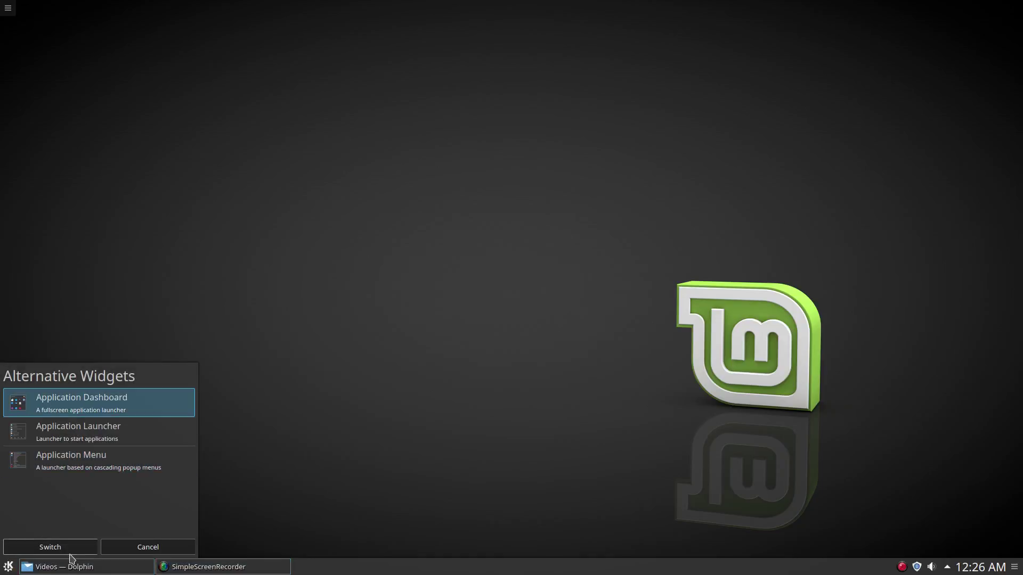
left_click(69, 547)
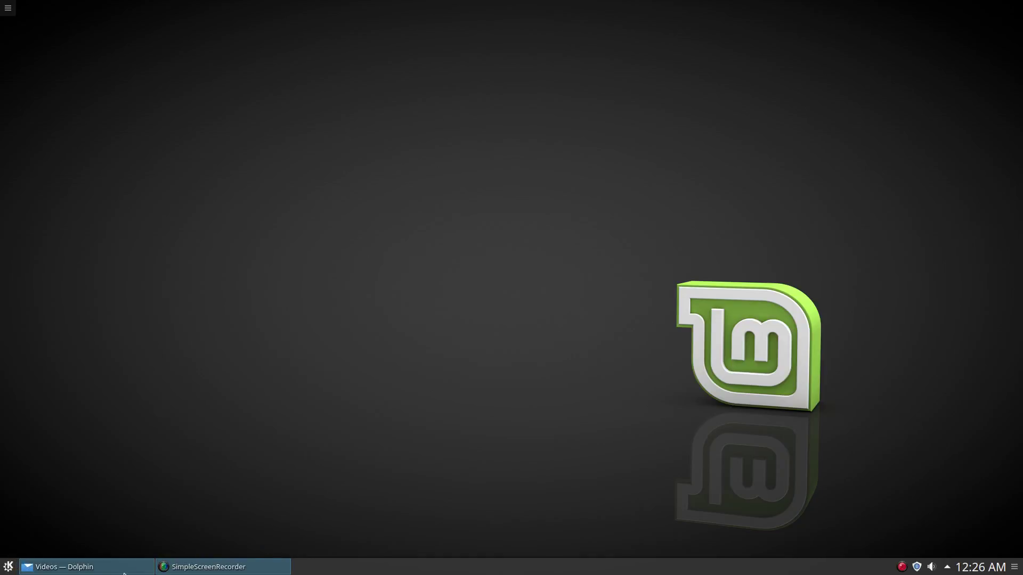
left_click(4, 569)
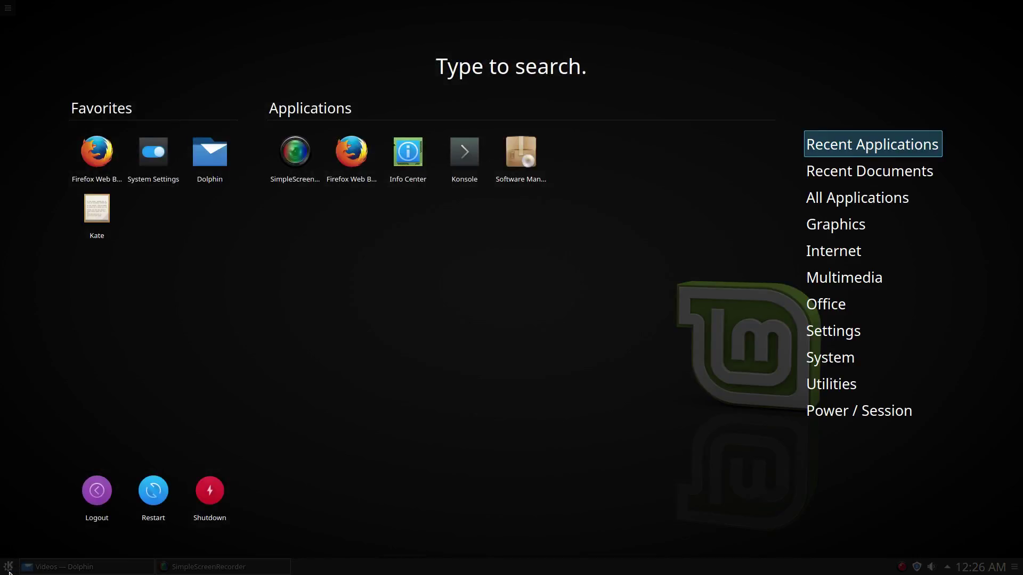
left_click(208, 474)
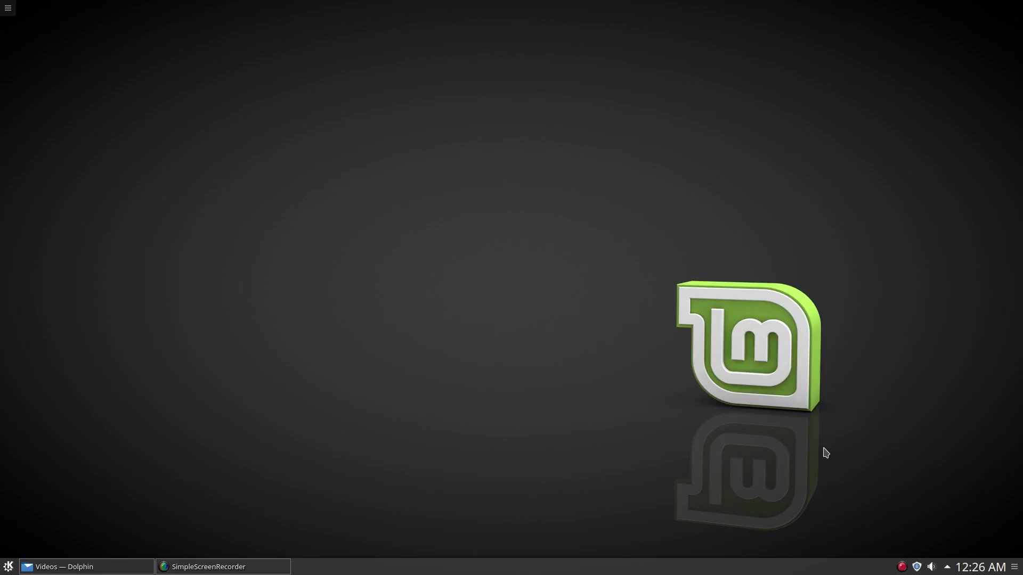
Step: Examine the hidden system tray entries under Status & Notifications and close the list
left_click(946, 567)
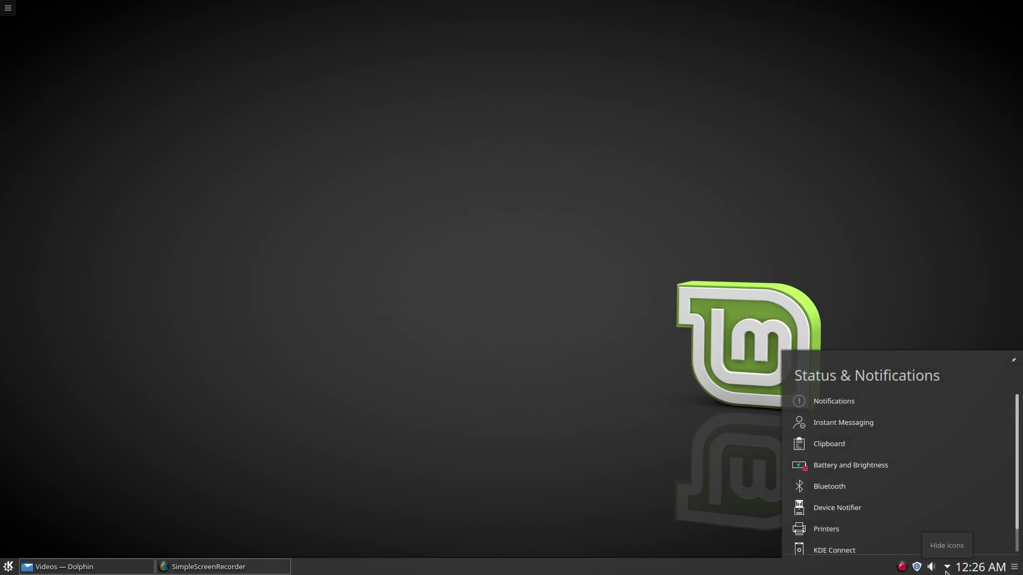
left_click(946, 569)
left_click(947, 569)
left_click(947, 569)
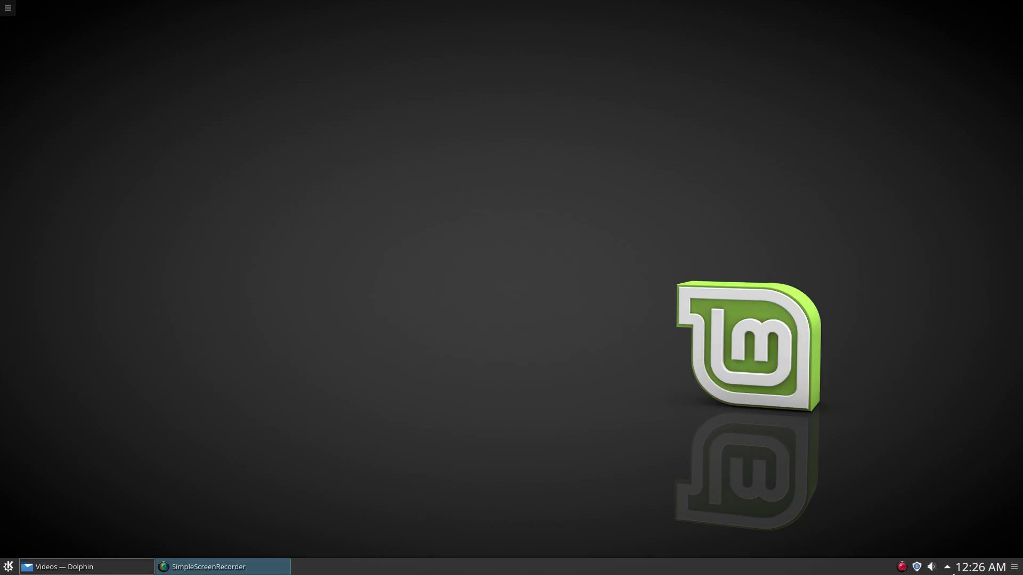
left_click(948, 570)
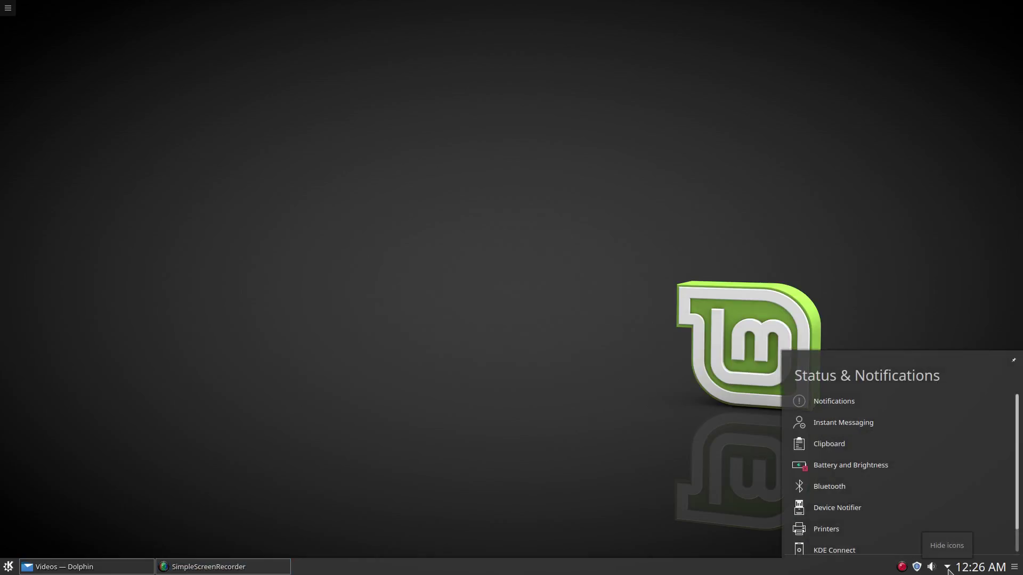
left_click(947, 570)
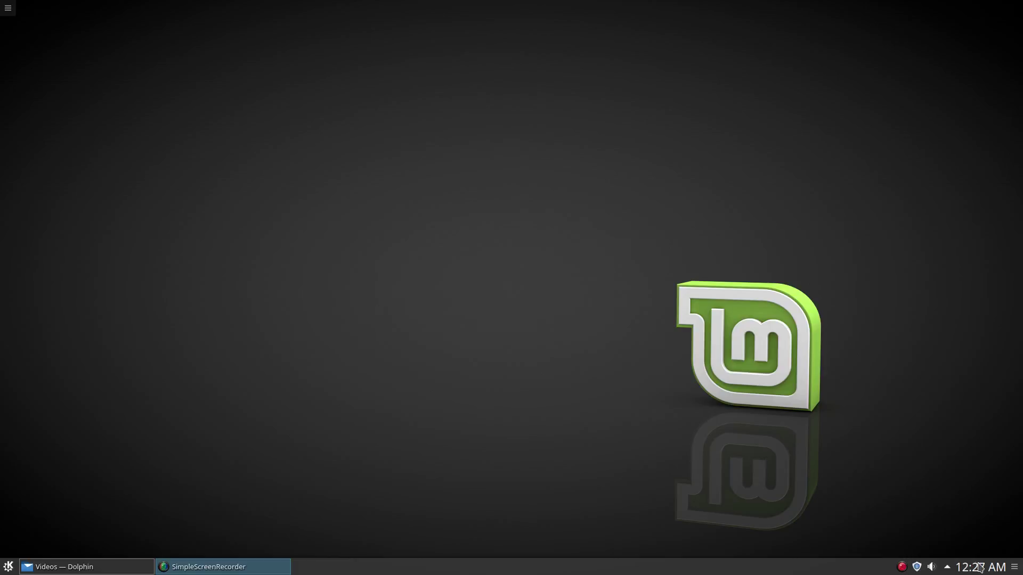
left_click(949, 568)
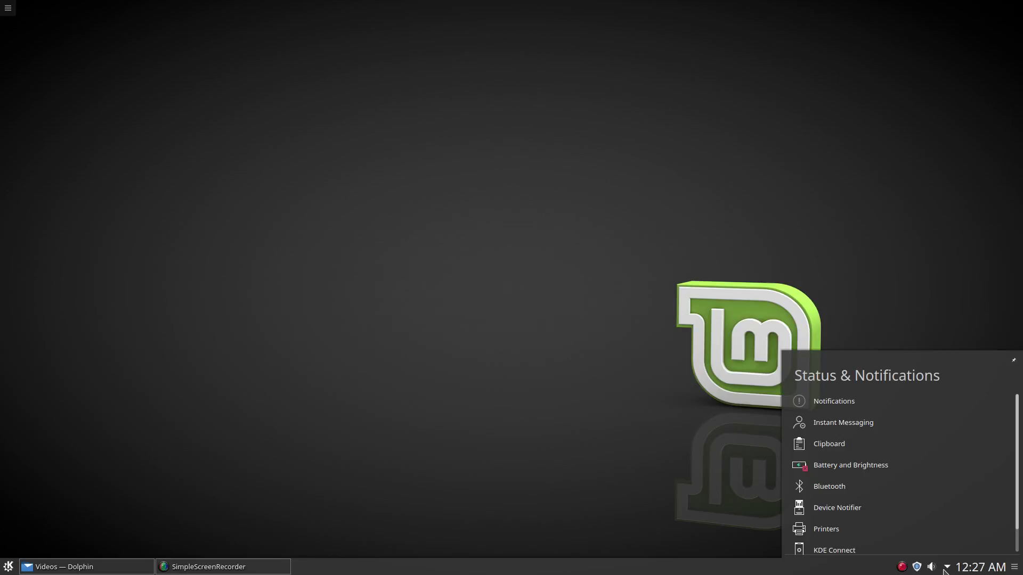
left_click(725, 468)
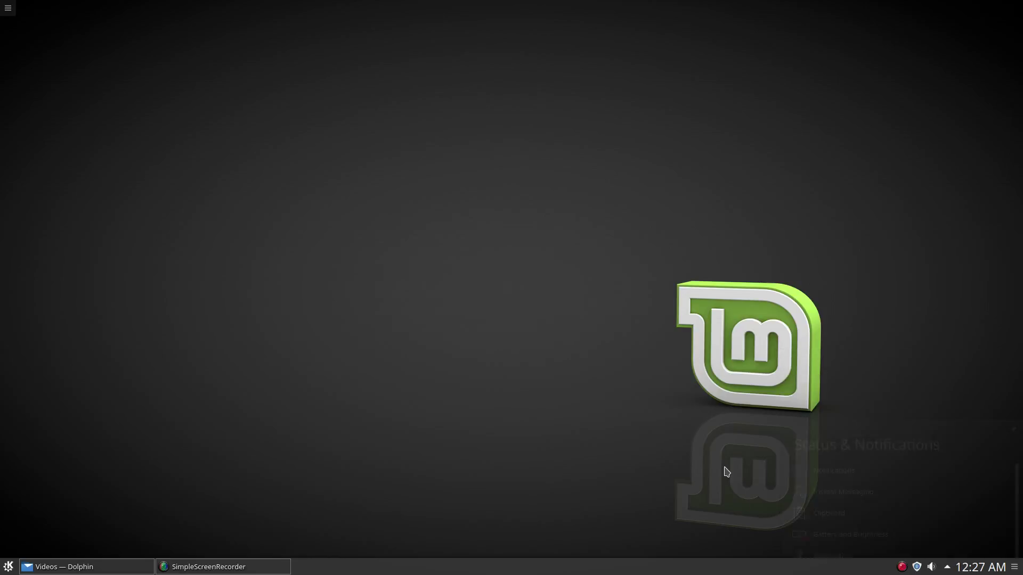
left_click(946, 568)
left_click(946, 568)
Step: Switch to the Dolphin file manager, close its split view and split the window again
left_click(116, 566)
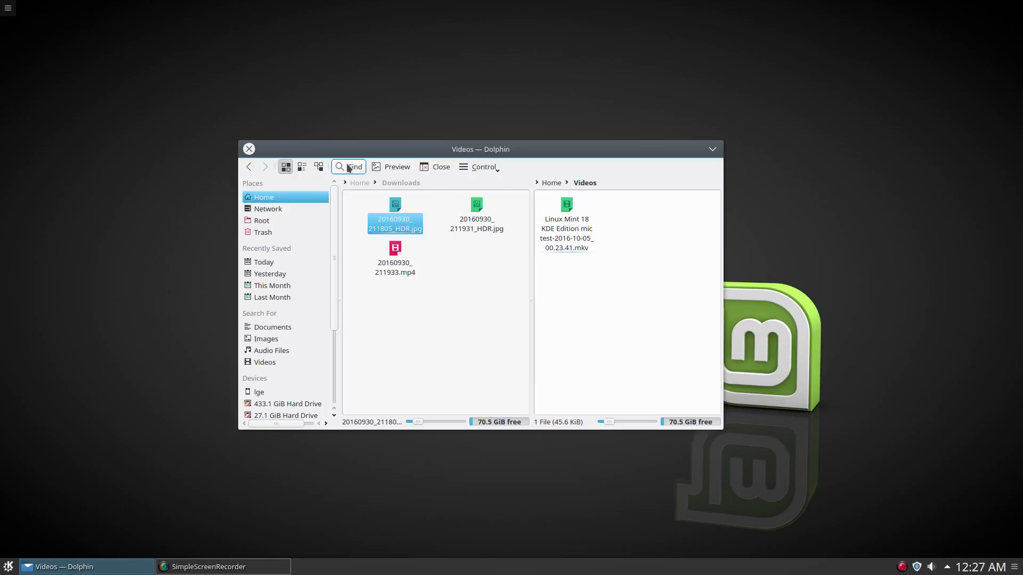
left_click(447, 167)
left_click(436, 167)
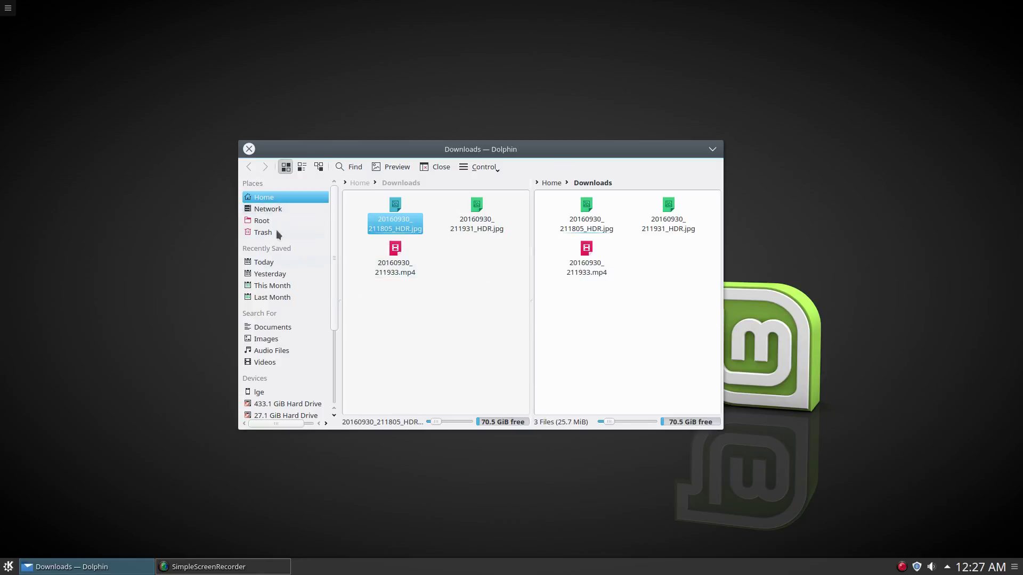
Step: Show the Home folder in the active Dolphin pane and examine the extra actions offered for its Downloads folder, leaving them unused
left_click(256, 198)
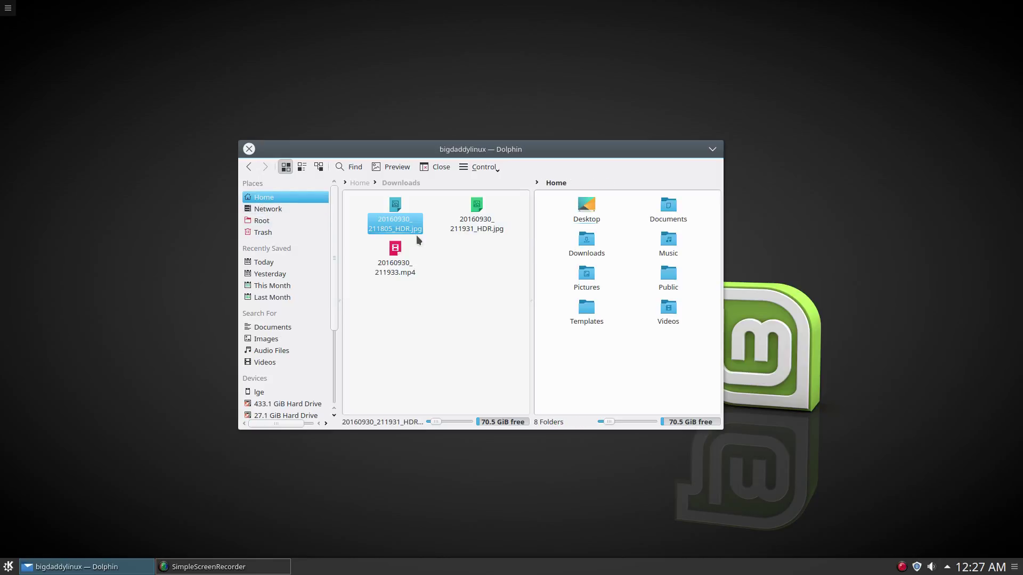
right_click(591, 241)
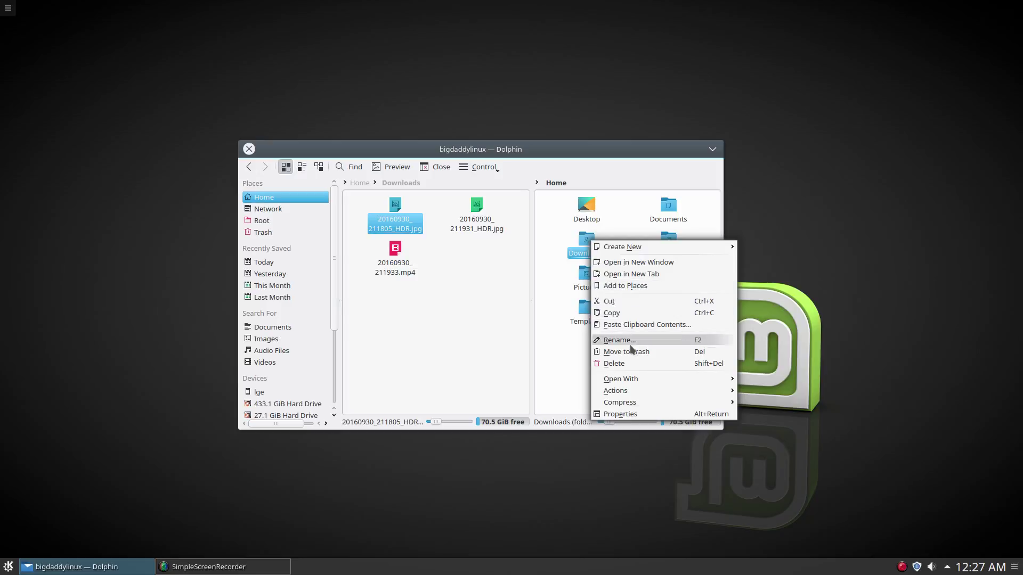
mouse_move(627, 384)
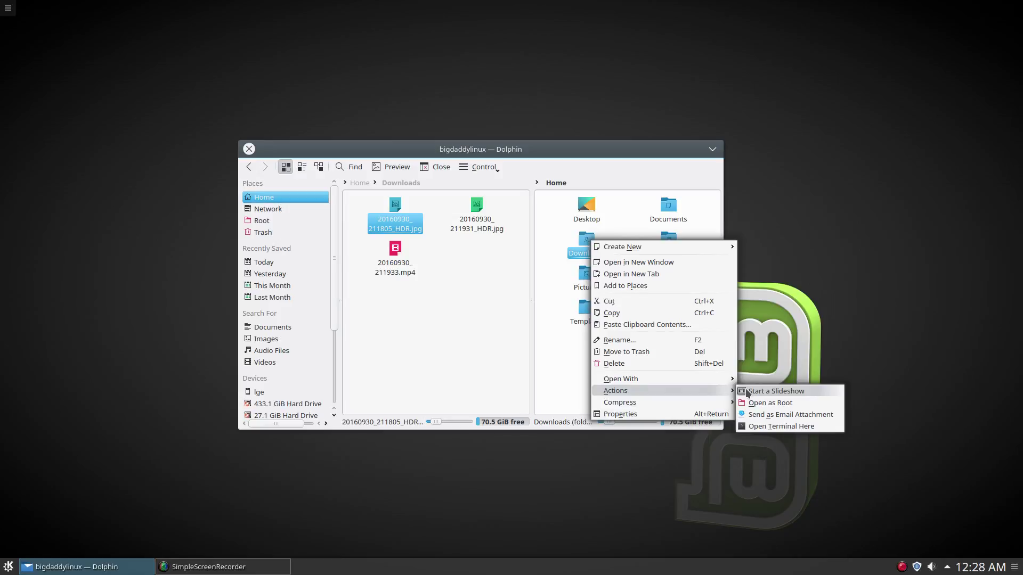
left_click(393, 344)
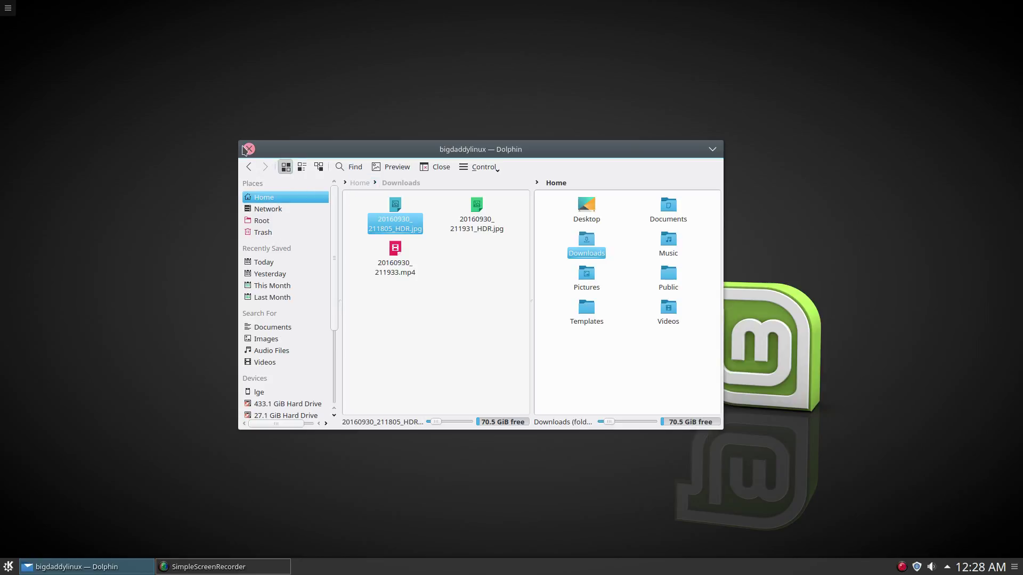
Step: Make the Dolphin window slightly narrower and taller, shift it a little across the desktop, and close it
left_click_drag(238, 429, 261, 467)
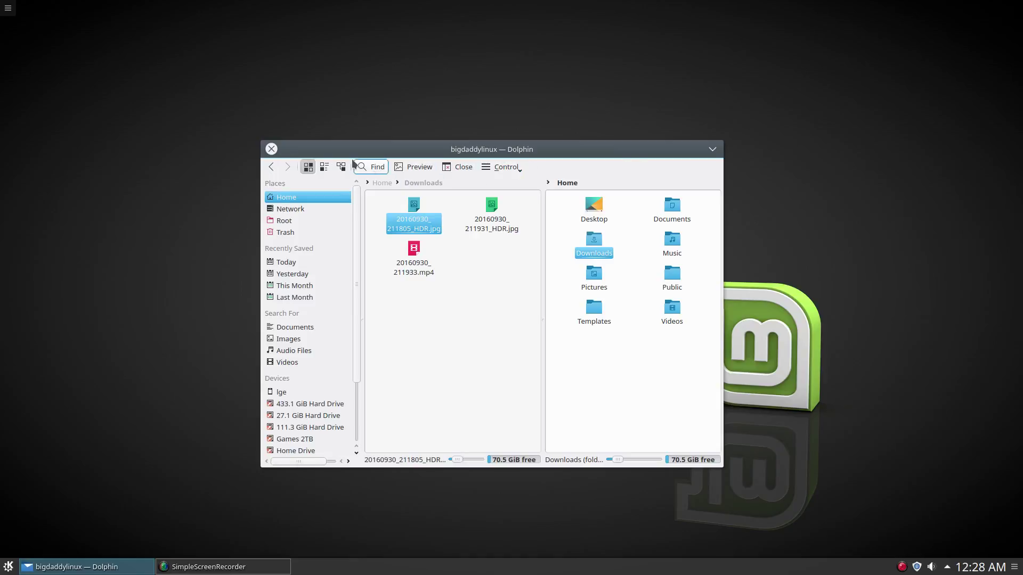
mouse_move(606, 153)
left_mouse_down()
mouse_move(593, 143)
mouse_move(620, 152)
left_mouse_up()
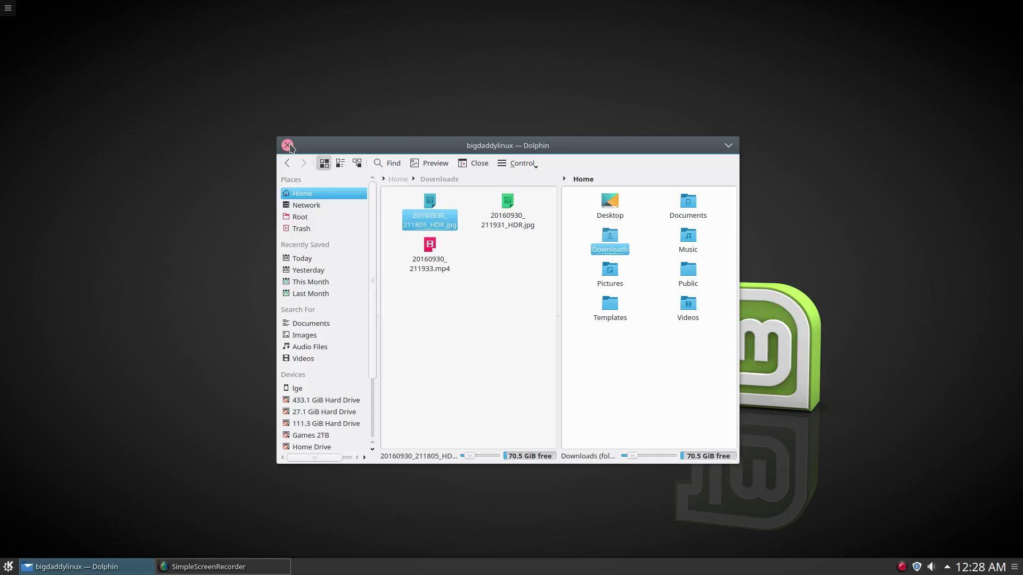
left_click(288, 145)
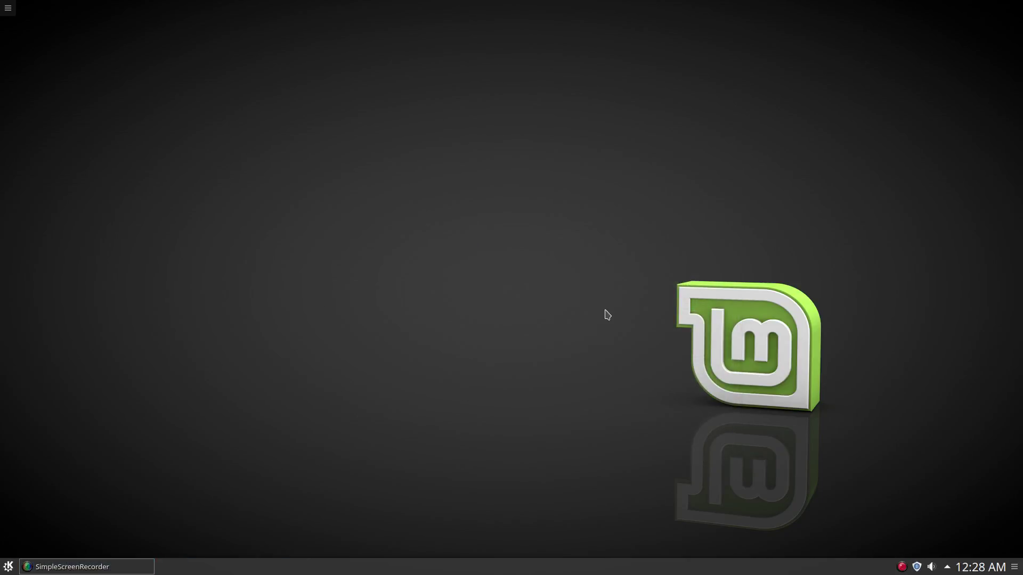
Step: Browse the application categories in the Application Dashboard, including Internet, and close the dashboard
left_click(8, 567)
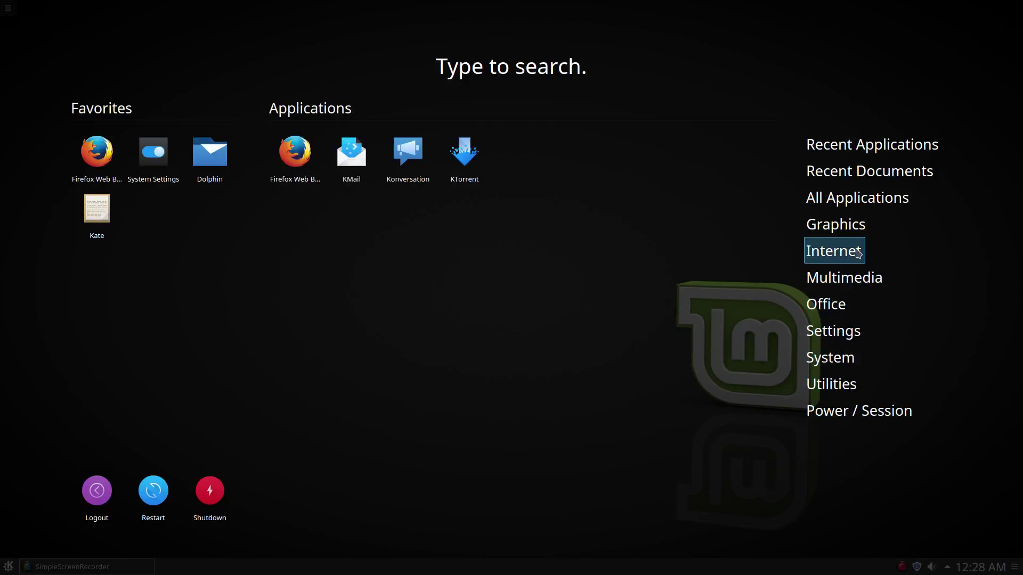
left_click(3, 568)
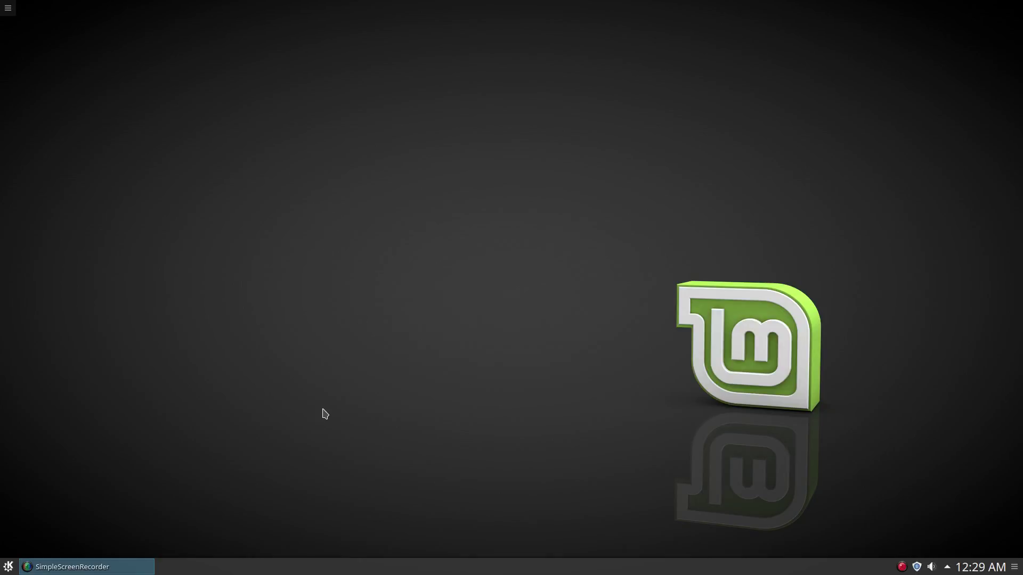
Step: Launch Dolphin and open 20160930_211805_HDR.jpg from the Downloads folder in Gwenview, minimizing and restoring the image window
left_click(14, 566)
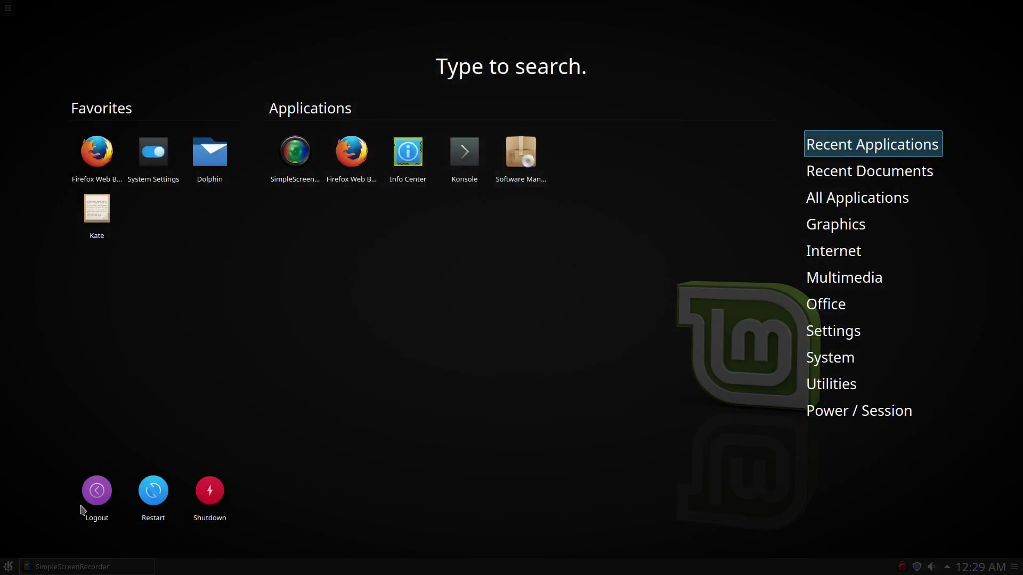
left_click(213, 163)
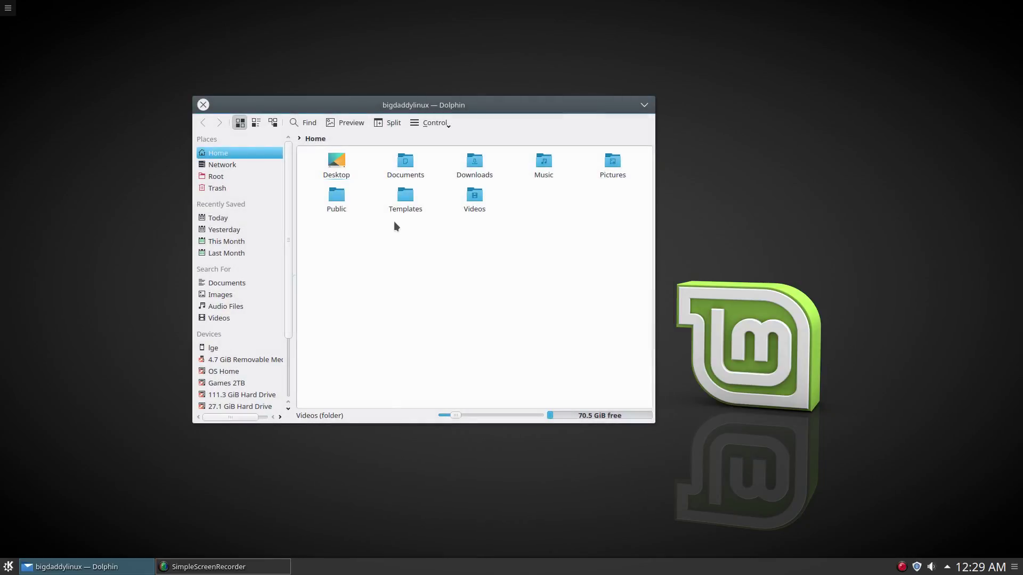
left_click(474, 162)
left_click(335, 166)
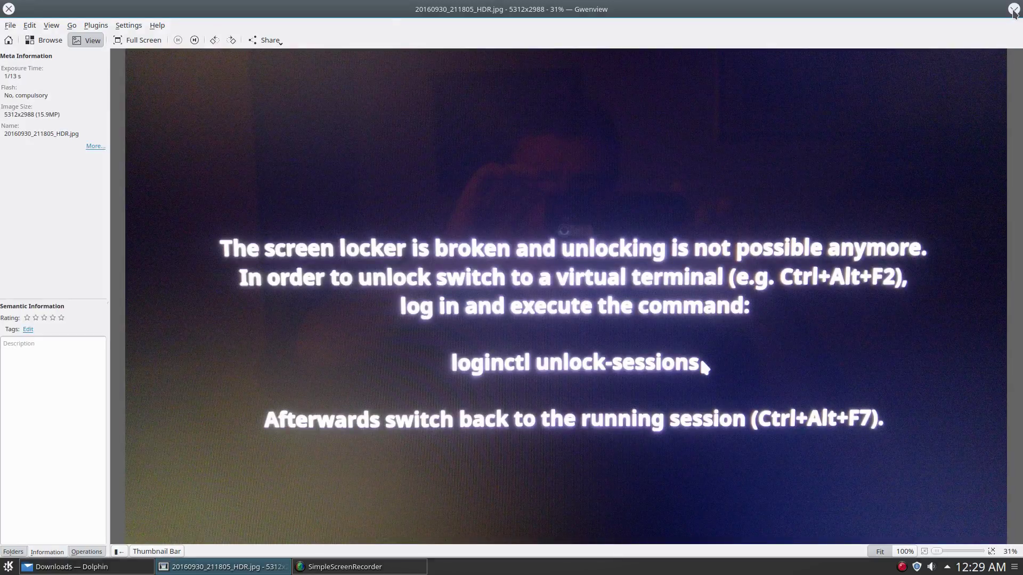
left_click(1014, 11)
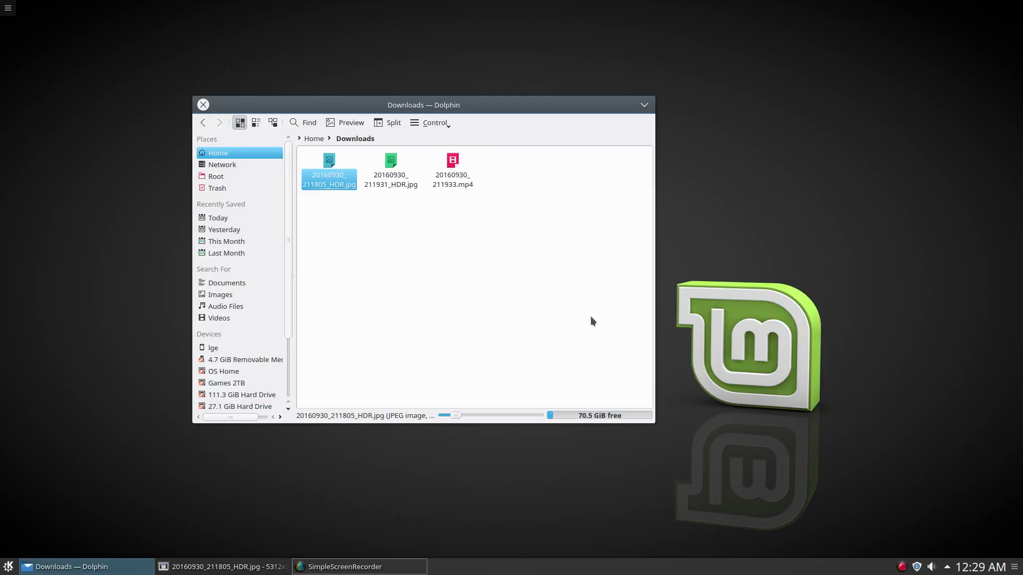
left_click(244, 568)
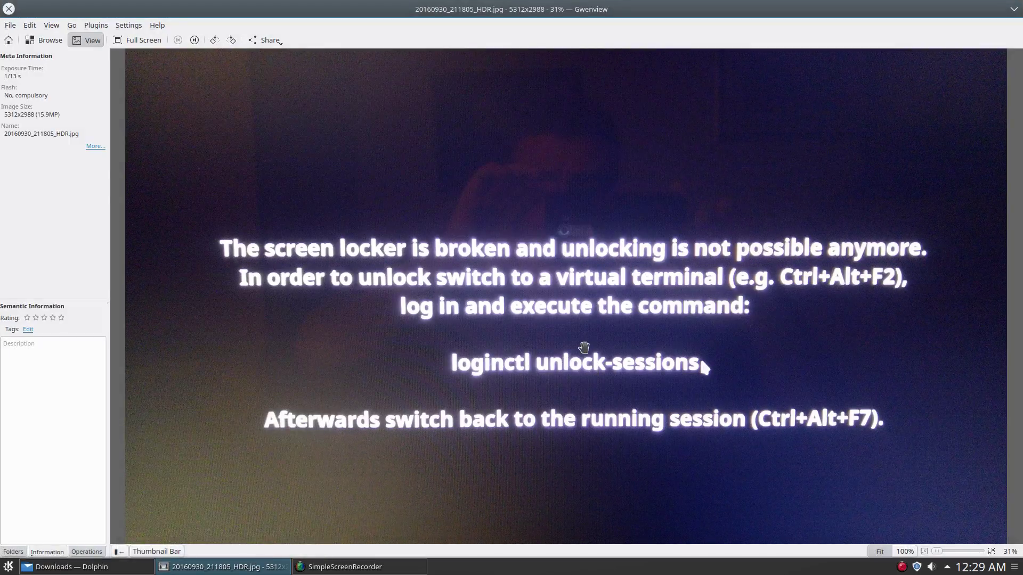